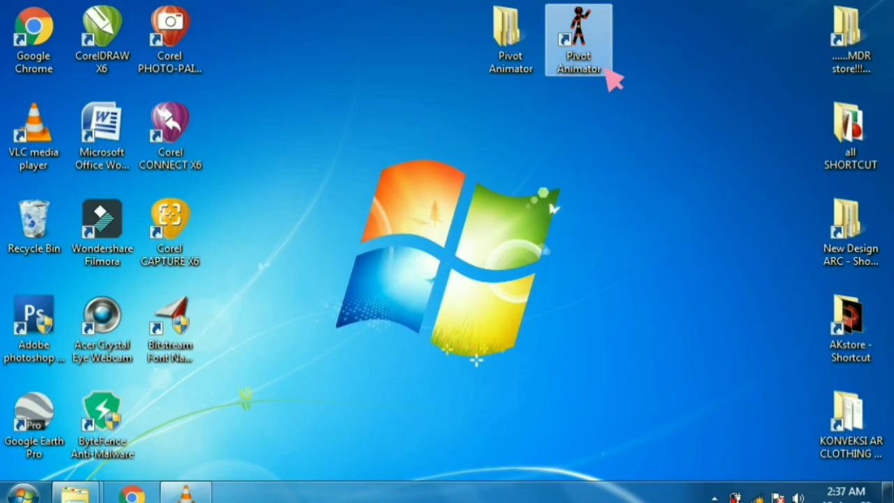
Step: Launch Pivot Animator in a maximized window and delete the default stick figure from the canvas
{"action": "double_click", "coordinate": [605, 68]}
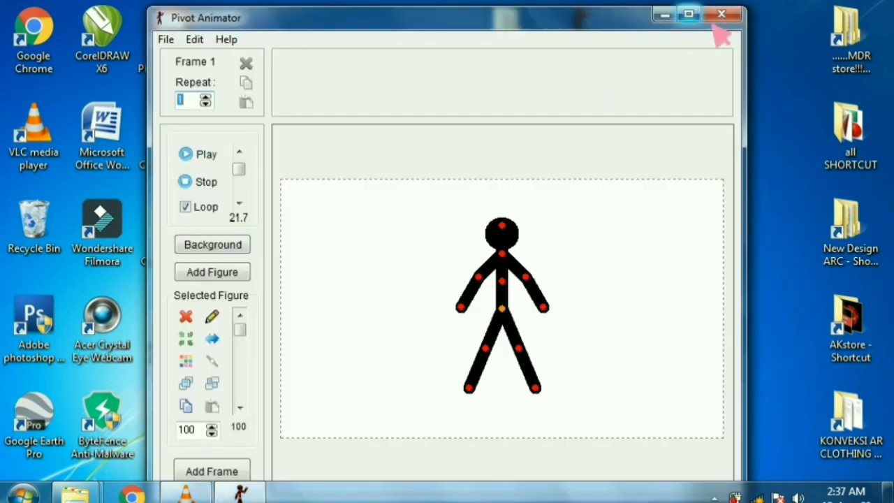
{"action": "left_click", "coordinate": [692, 16]}
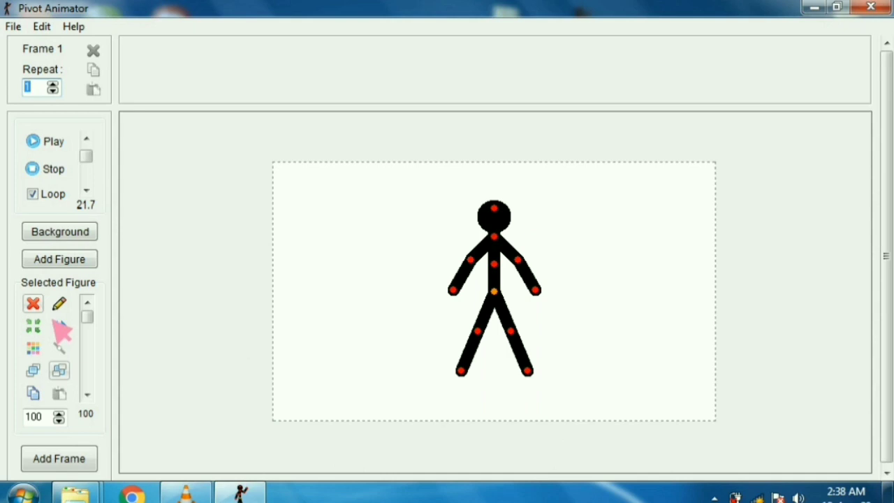
{"action": "left_click", "coordinate": [33, 303]}
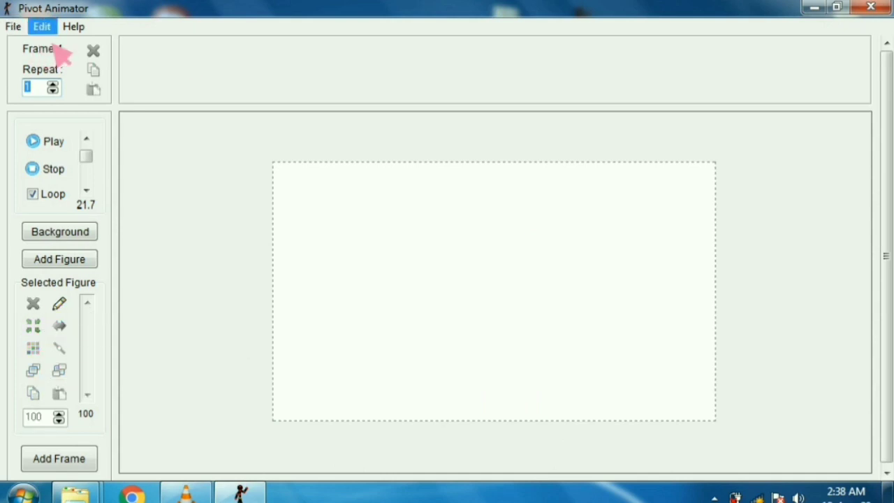
Step: Set the animation height to 425 in the animation options
{"action": "left_click", "coordinate": [42, 26]}
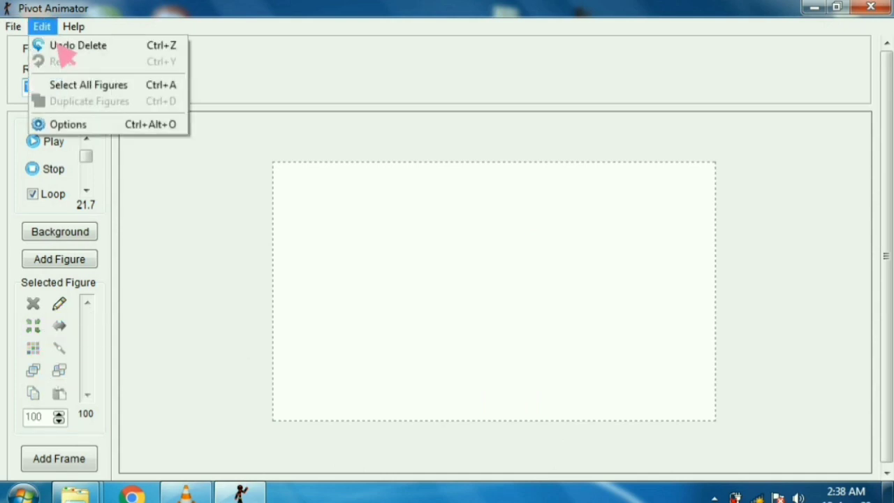
{"action": "left_click", "coordinate": [78, 130]}
{"action": "double_click", "coordinate": [381, 246]}
{"action": "type", "text": "425"}
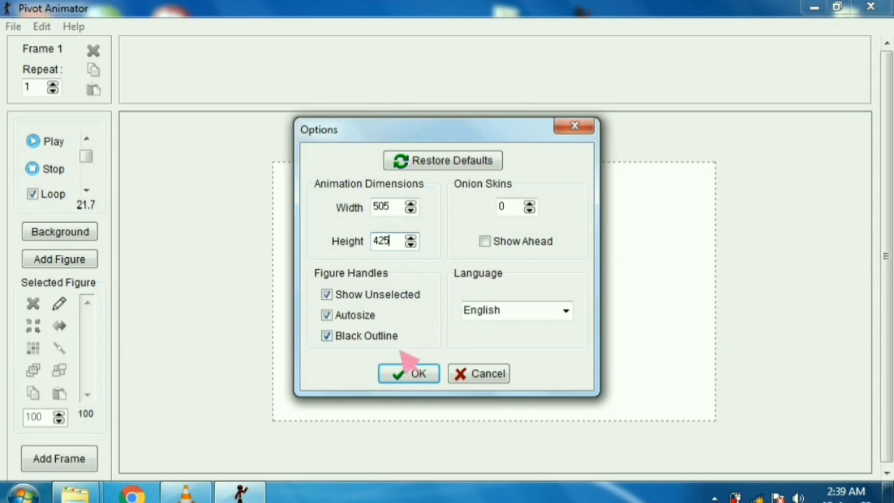
{"action": "left_click", "coordinate": [419, 377]}
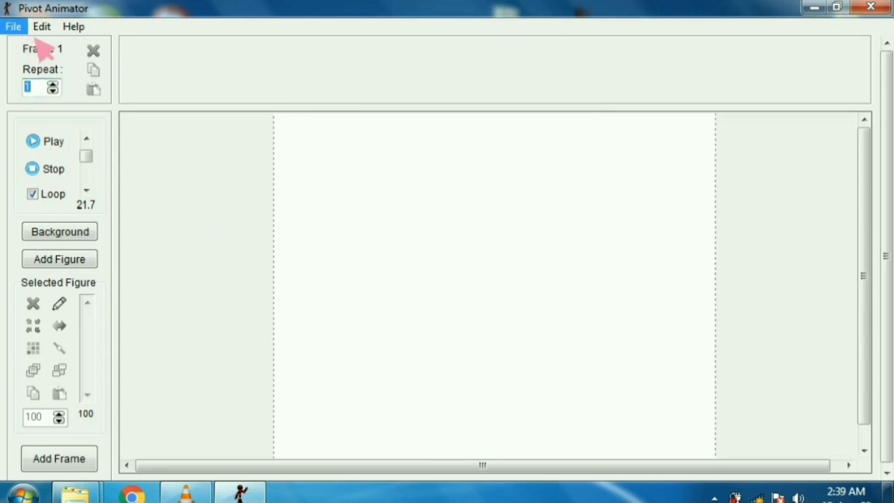
Step: Start loading a figure type and open the Figures folder
{"action": "key", "text": "Down"}
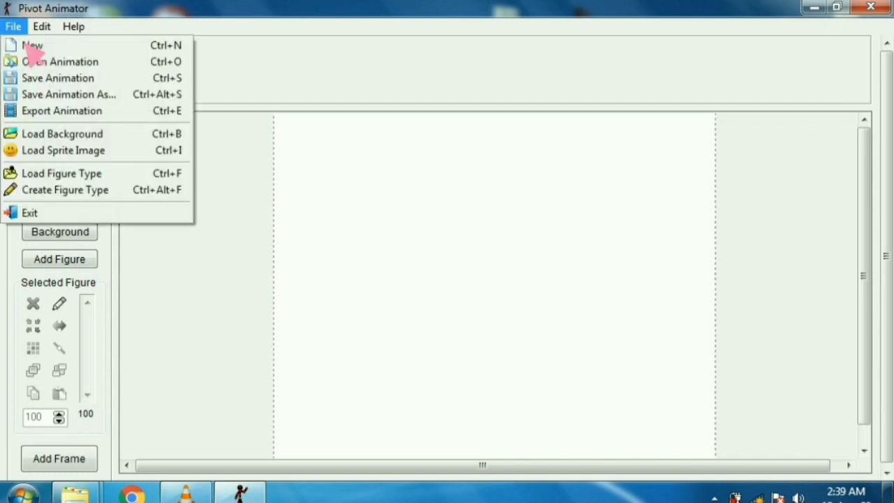
{"action": "left_click", "coordinate": [74, 187]}
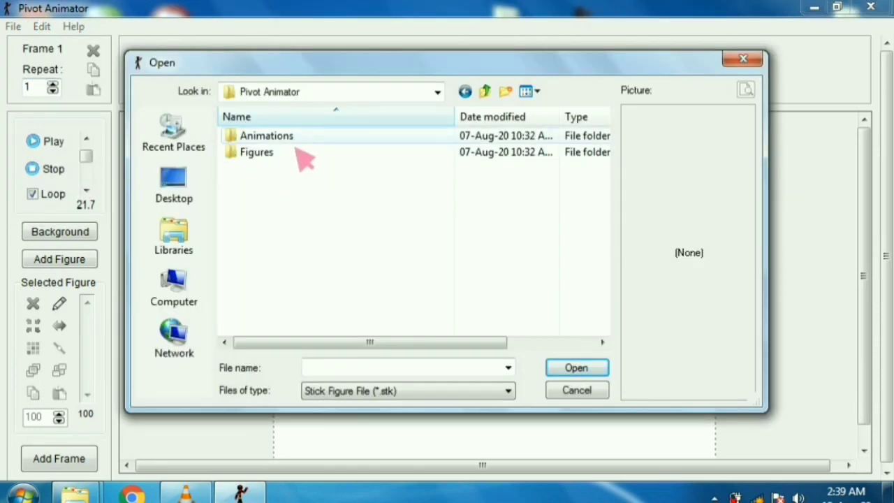
{"action": "double_click", "coordinate": [293, 152]}
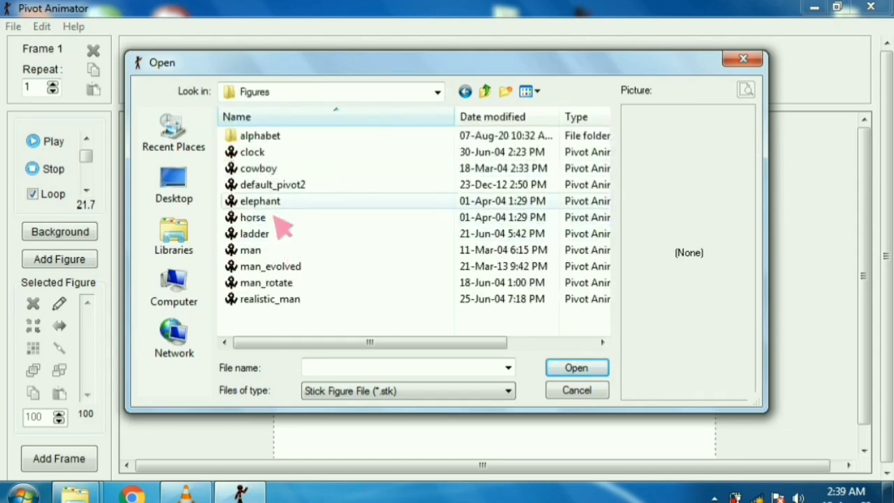
Step: Preview the available stick figures, including elephant, cowboy, horse and man
{"action": "left_click", "coordinate": [278, 202]}
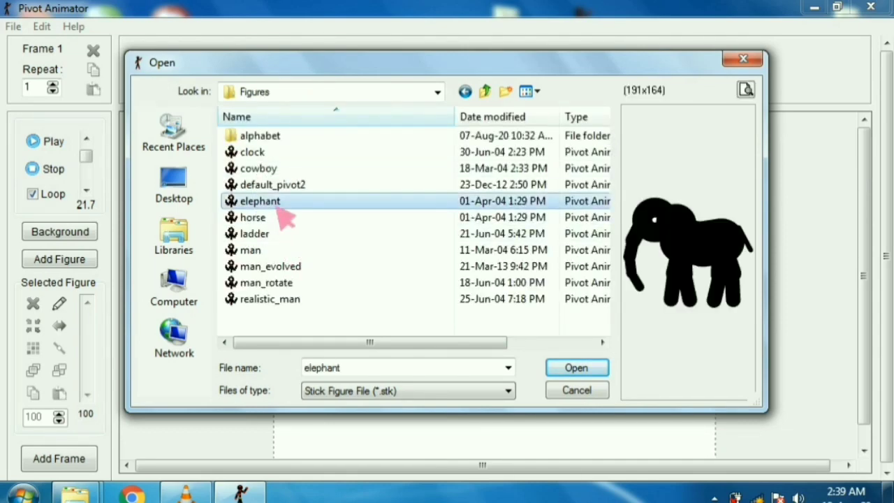
{"action": "key", "text": "Up"}
{"action": "key", "text": "Up"}
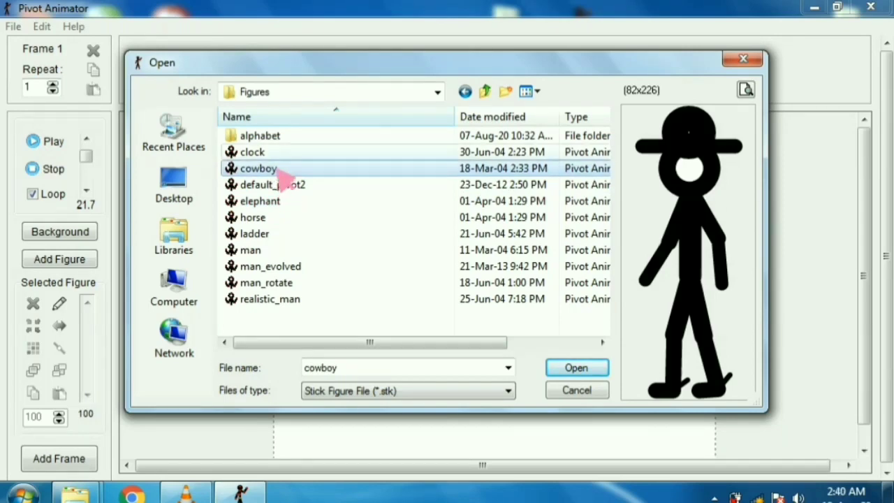
{"action": "key", "text": "Up"}
{"action": "key", "text": "Down"}
{"action": "key", "text": "Down"}
{"action": "key", "text": "Down"}
{"action": "key", "text": "Down"}
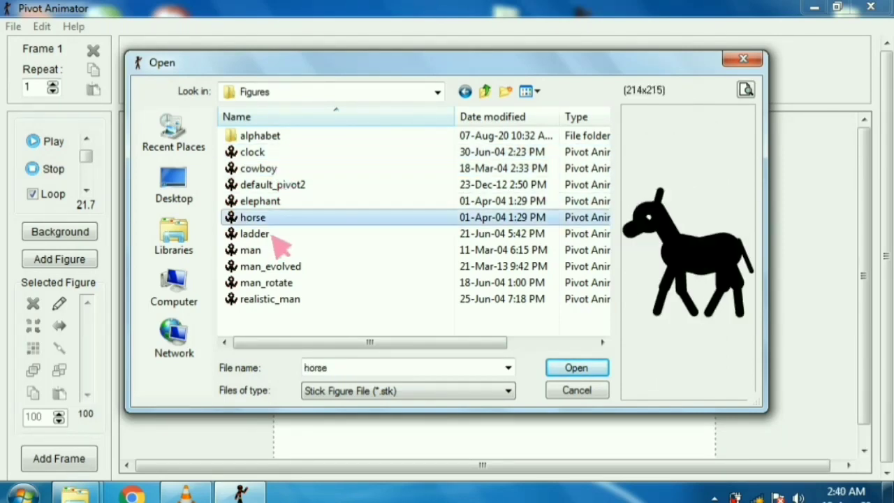
{"action": "key", "text": "Down"}
{"action": "key", "text": "Down"}
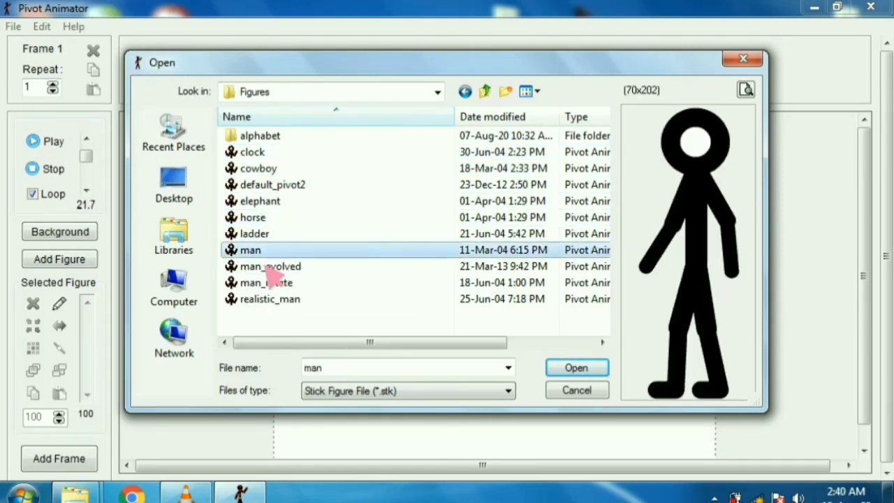
Step: Preview man_rotate and load the realistic_man figure onto the canvas
{"action": "left_click", "coordinate": [271, 281]}
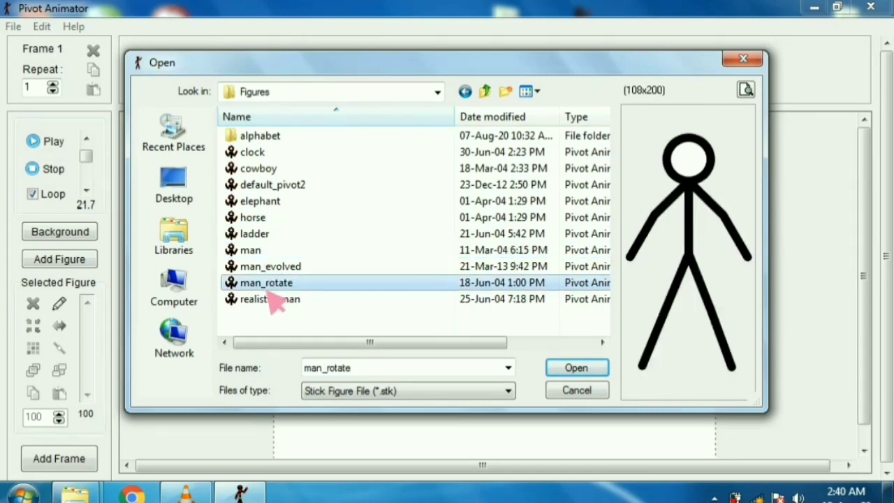
{"action": "key", "text": "Down"}
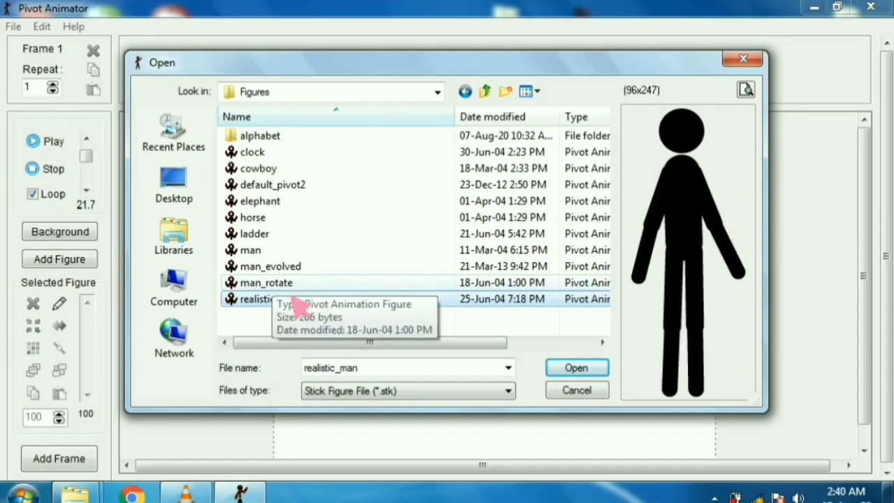
{"action": "left_click", "coordinate": [577, 389]}
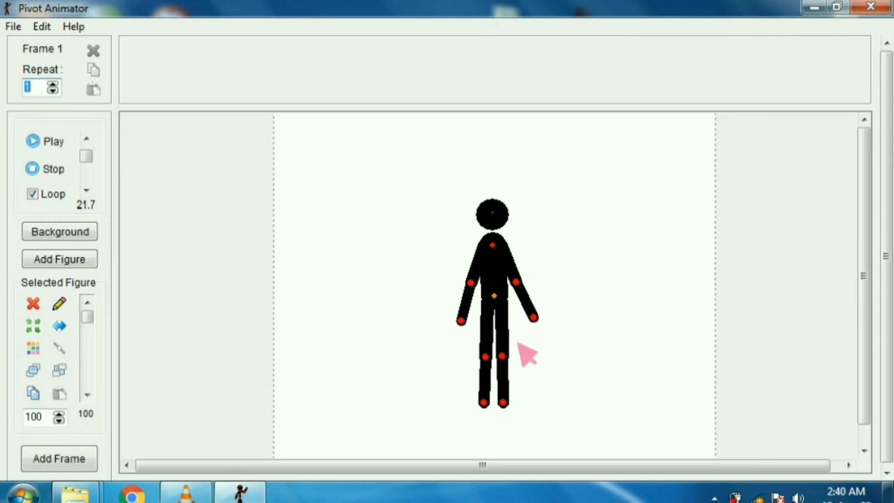
Step: Add frame 1 with the figure's right-side forearm raised and frame 2 with that forearm lowered partway outward
{"action": "left_click_drag", "start_coordinate": [555, 338], "coordinate": [557, 260]}
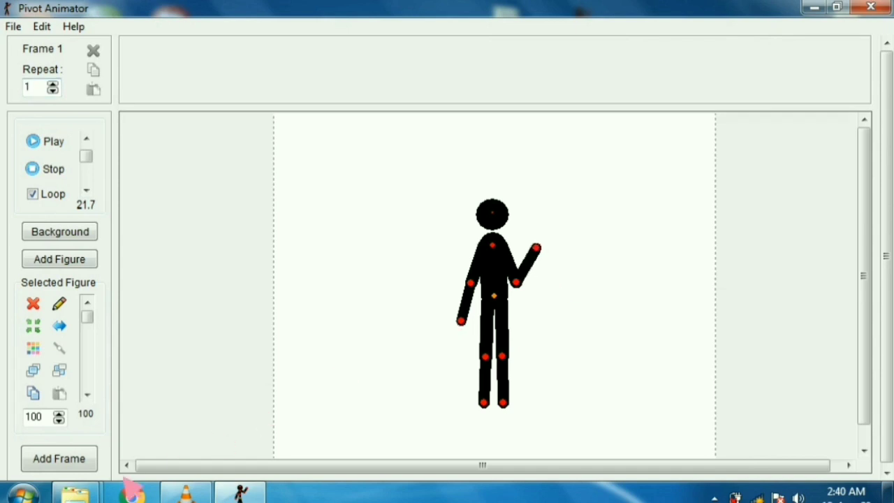
{"action": "left_click", "coordinate": [58, 462]}
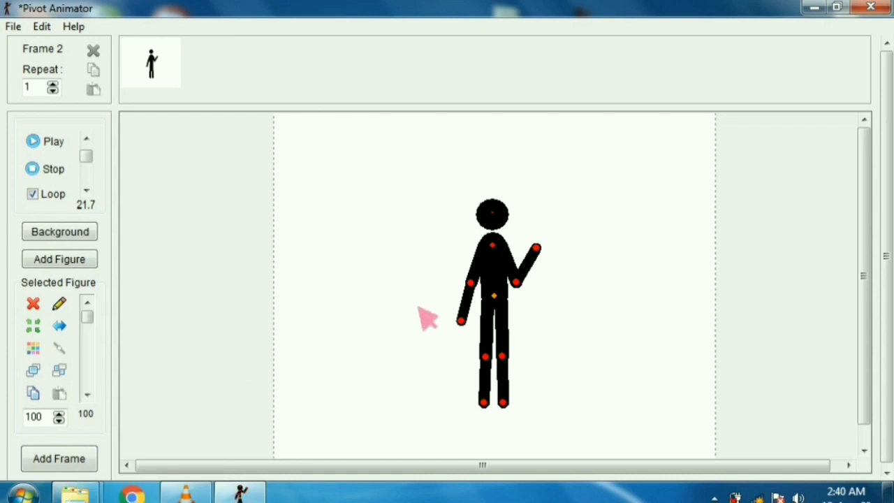
{"action": "left_click_drag", "start_coordinate": [555, 260], "coordinate": [573, 283]}
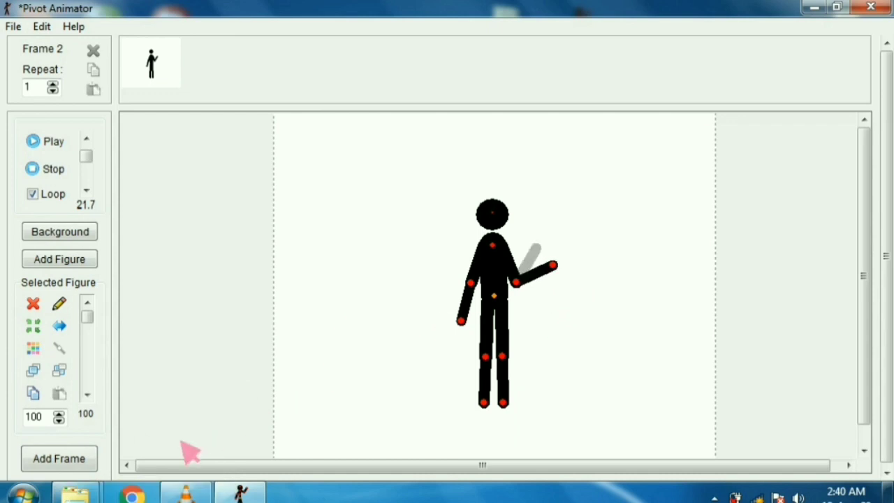
{"action": "left_click", "coordinate": [59, 458]}
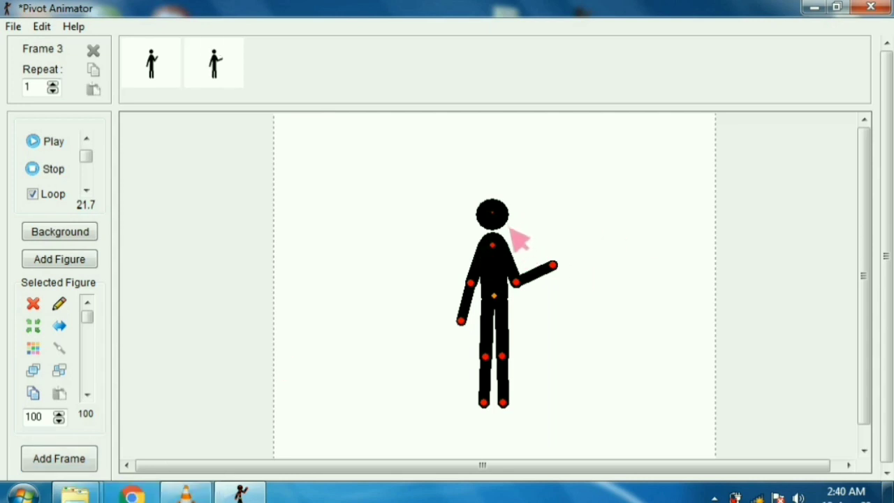
Step: Add frame 3 with the head tilted left and the right-side forearm raised, and frame 4 with the right-side lower leg swung outward
{"action": "left_click_drag", "start_coordinate": [515, 235], "coordinate": [508, 241]}
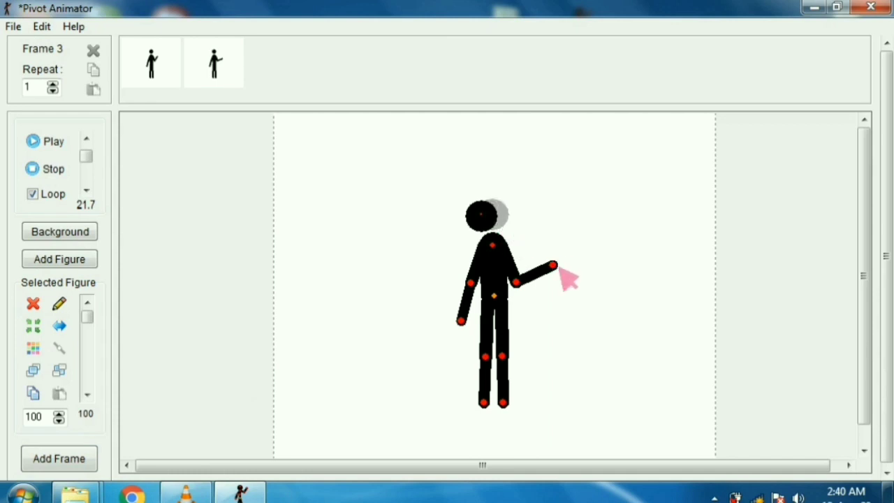
{"action": "left_click_drag", "start_coordinate": [552, 266], "coordinate": [542, 253]}
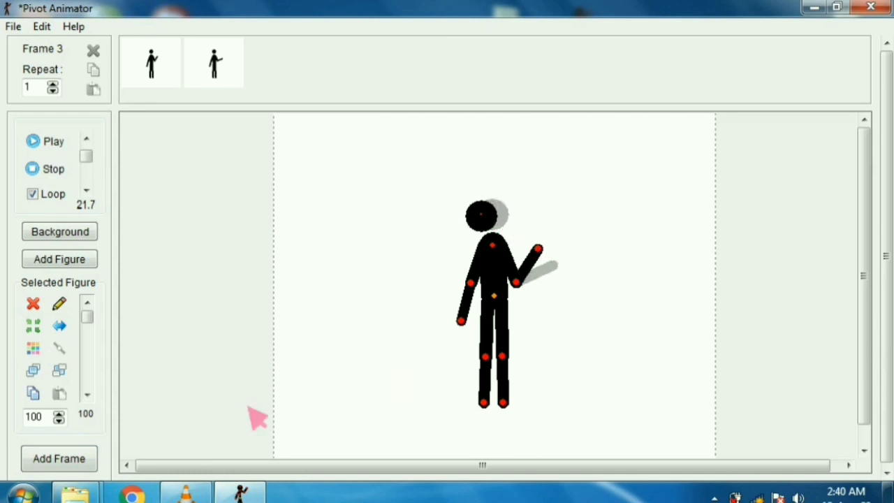
{"action": "left_click", "coordinate": [94, 467]}
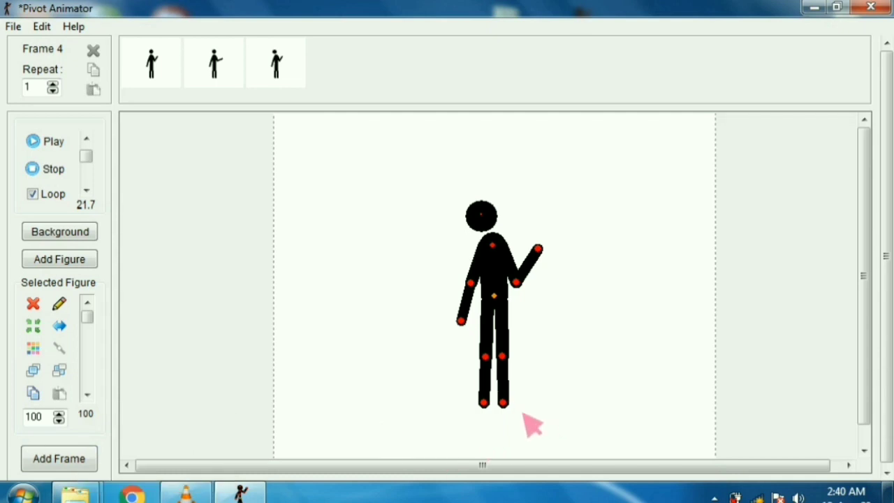
{"action": "left_click_drag", "start_coordinate": [524, 414], "coordinate": [547, 389]}
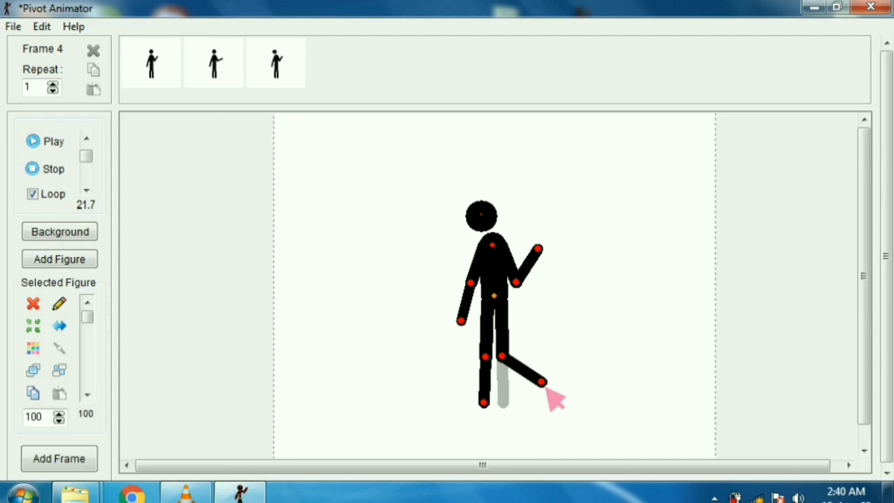
{"action": "left_click", "coordinate": [58, 458]}
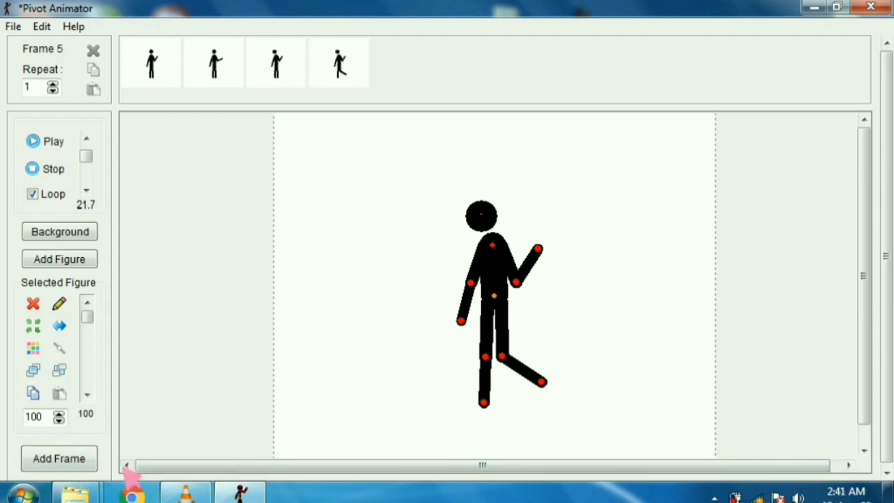
Step: Add frame 5 with the right-side lower leg and forearm brought down and the head moved back toward the centre
{"action": "left_click_drag", "start_coordinate": [543, 382], "coordinate": [529, 418]}
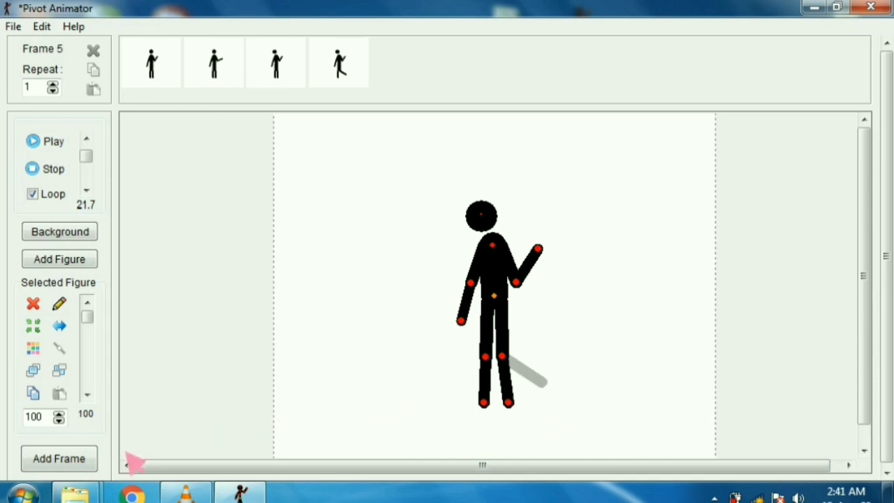
{"action": "left_click_drag", "start_coordinate": [559, 261], "coordinate": [542, 338]}
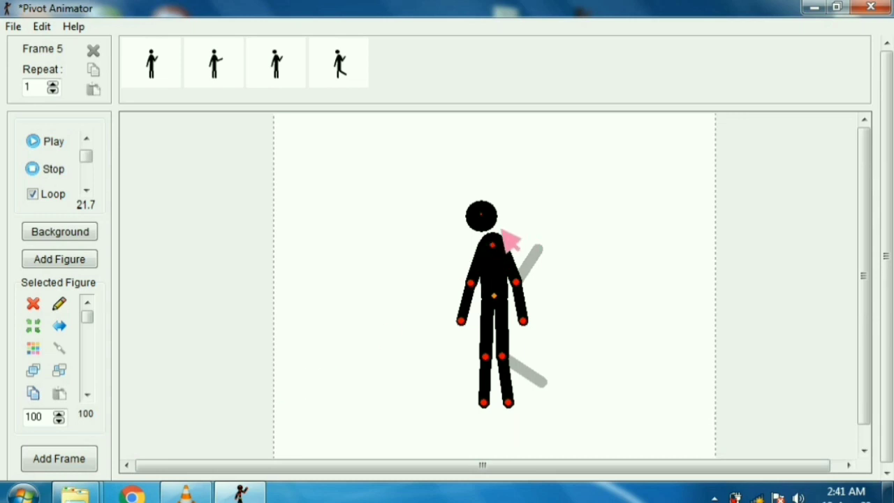
{"action": "left_click_drag", "start_coordinate": [502, 234], "coordinate": [509, 234]}
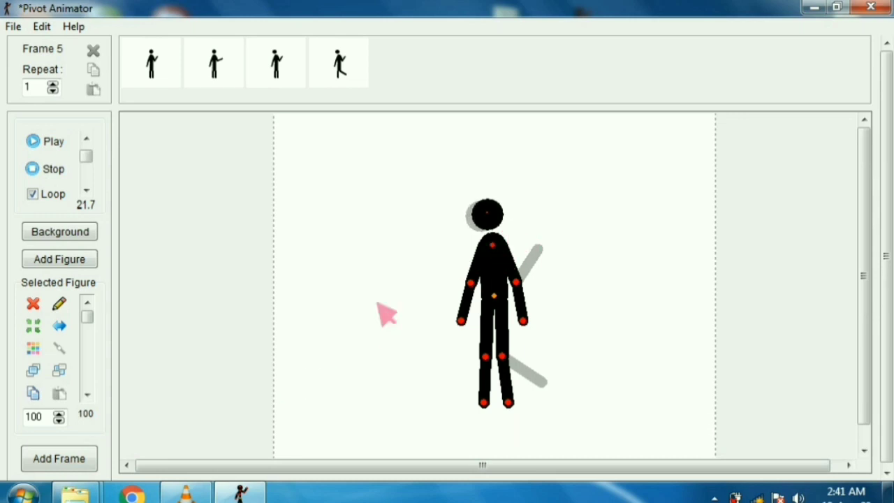
{"action": "left_click", "coordinate": [90, 464]}
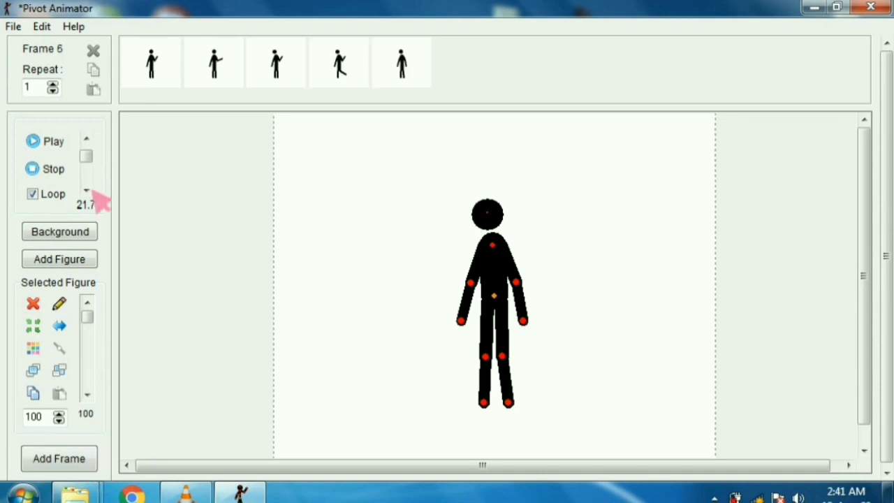
Step: Play the animation to check the movement and stop the playback
{"action": "left_click", "coordinate": [65, 155]}
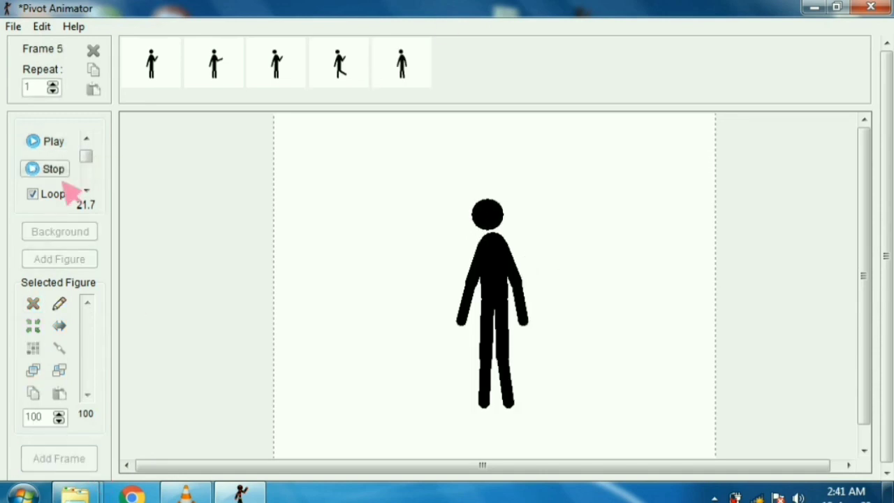
{"action": "left_click", "coordinate": [61, 175]}
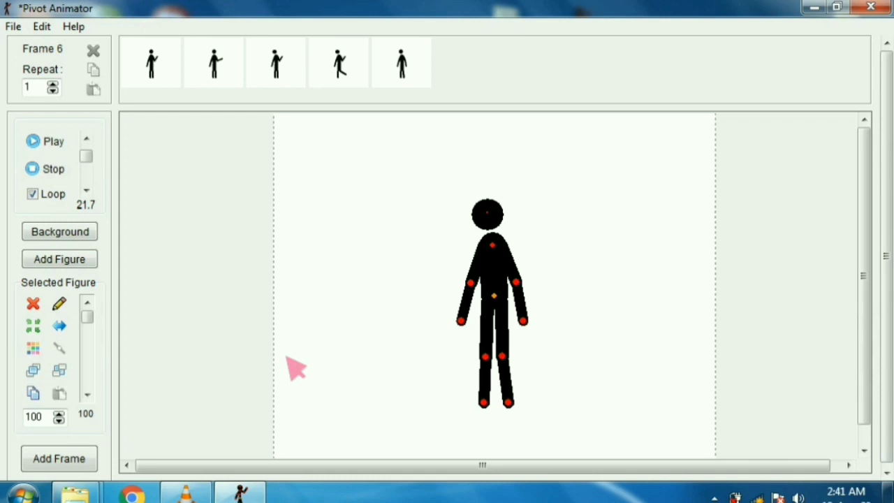
Step: Start saving the animation as a Pivot file and browse to the Pivot Animator folder on the Desktop
{"action": "left_click", "coordinate": [14, 26]}
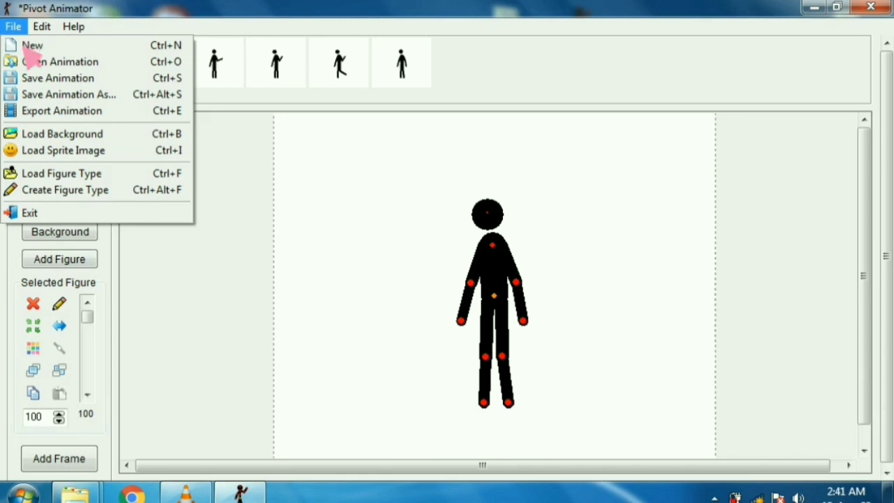
{"action": "left_click", "coordinate": [48, 78]}
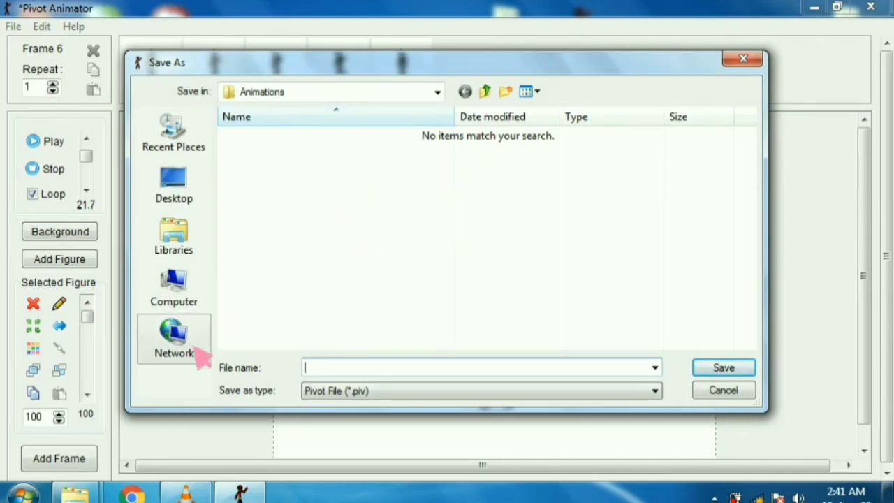
{"action": "left_click", "coordinate": [199, 207]}
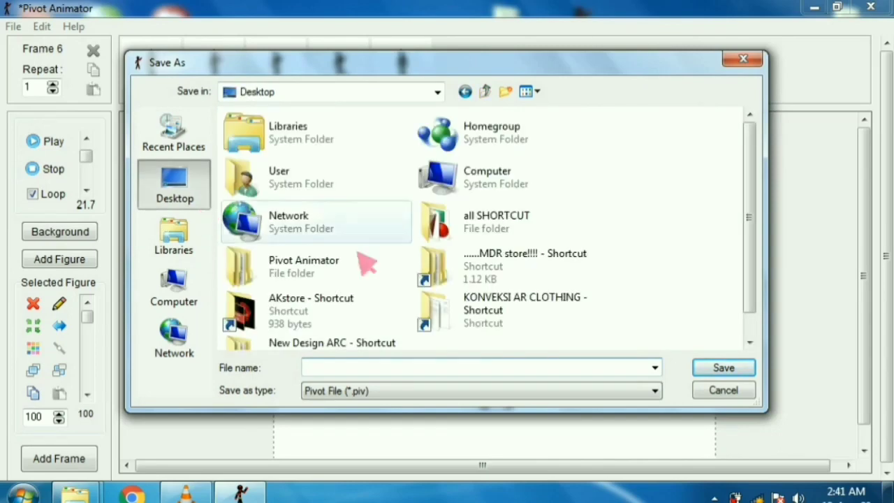
{"action": "double_click", "coordinate": [335, 284]}
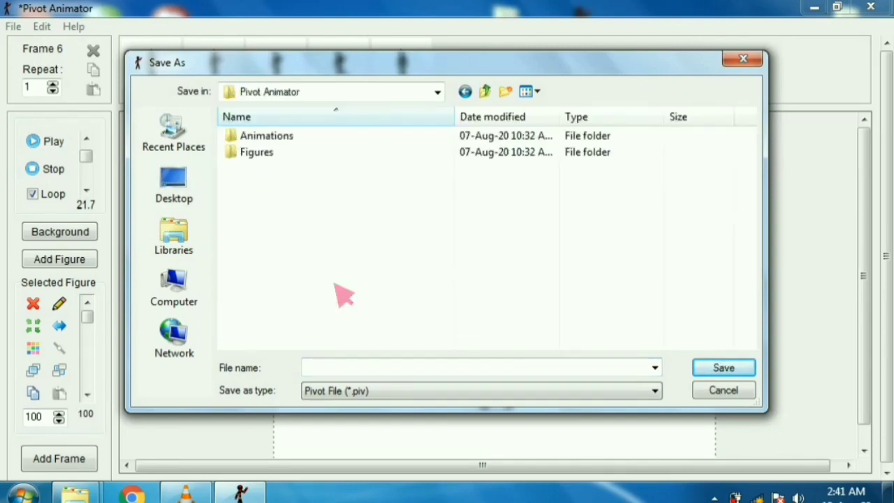
{"action": "double_click", "coordinate": [292, 137]}
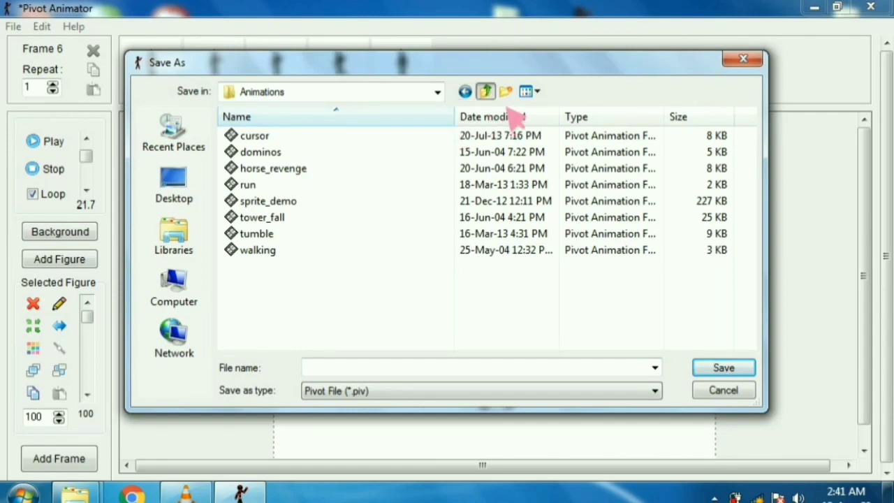
{"action": "left_click", "coordinate": [485, 91]}
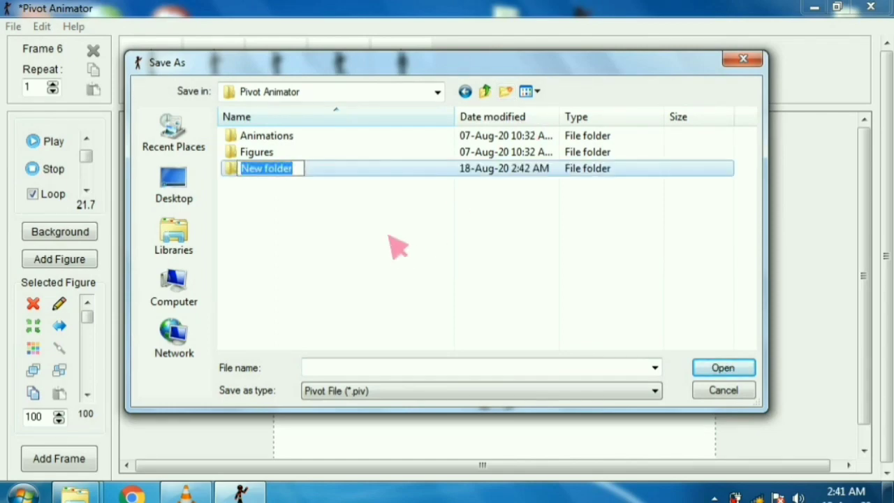
Step: Create a new folder named "tugas" in the Pivot Animator folder and save the animation in it as "hi man"
{"action": "type", "text": "f"}
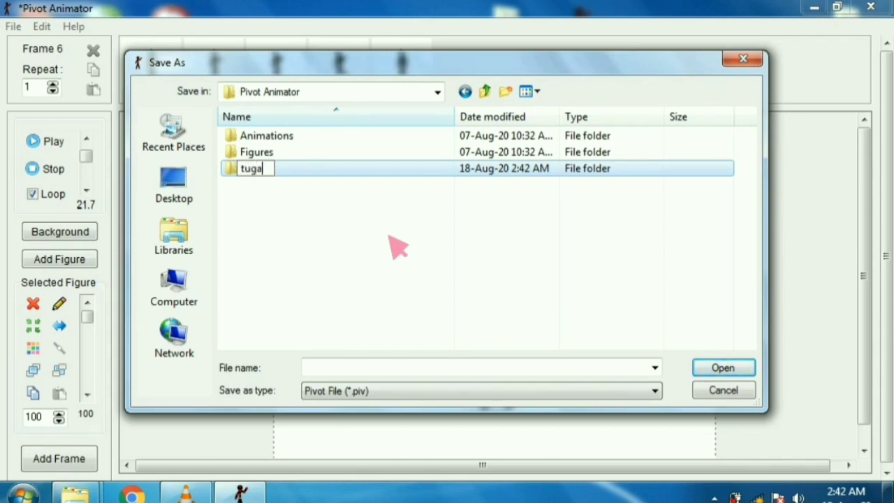
{"action": "key", "text": "Return"}
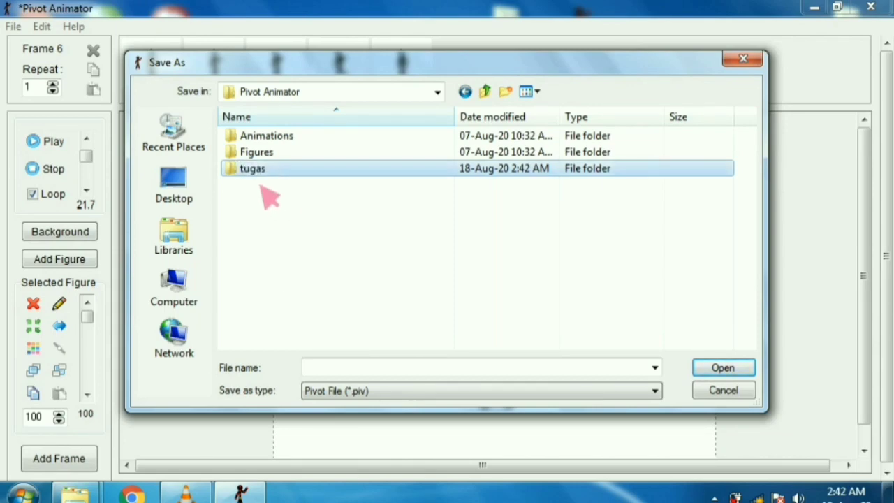
{"action": "key", "text": "Return"}
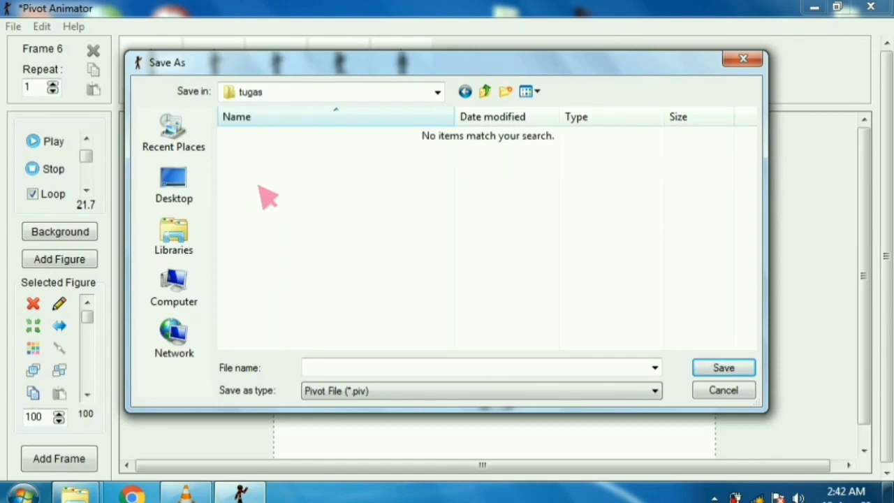
{"action": "left_click", "coordinate": [449, 377]}
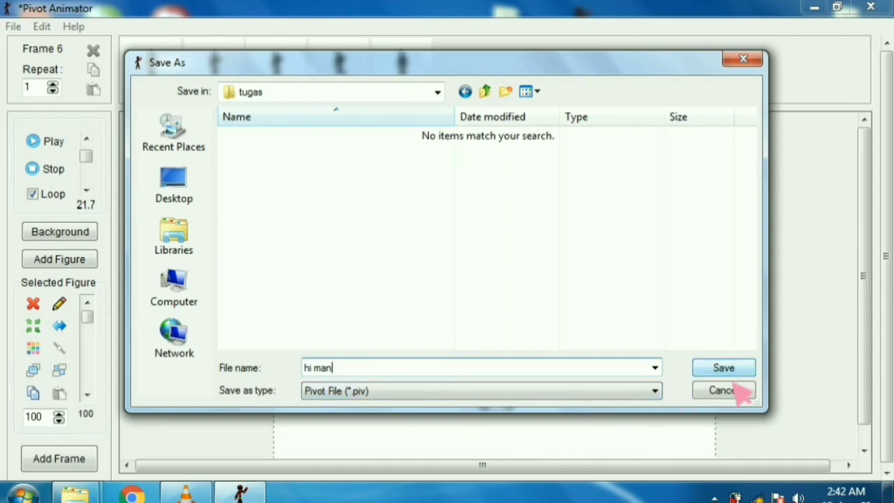
{"action": "key", "text": "Return"}
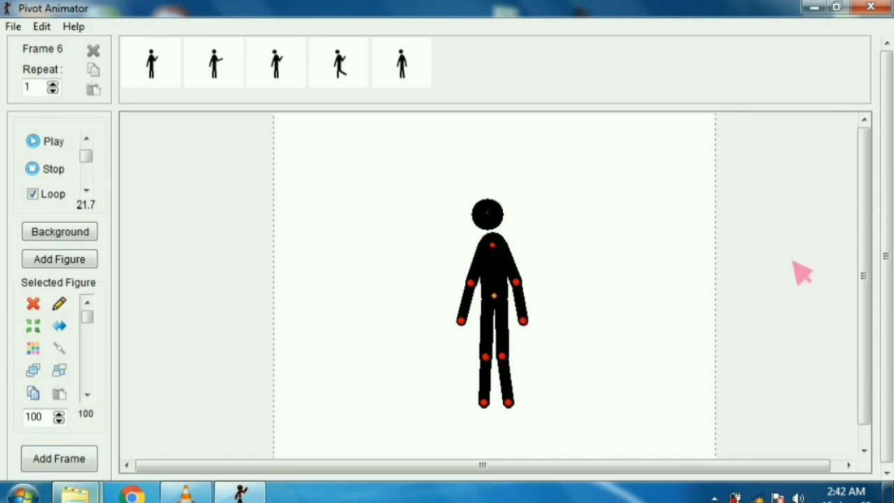
Step: Minimize the animation program and open the tugas folder inside the desktop's Pivot Animator folder in Windows Explorer
{"action": "left_click", "coordinate": [814, 7]}
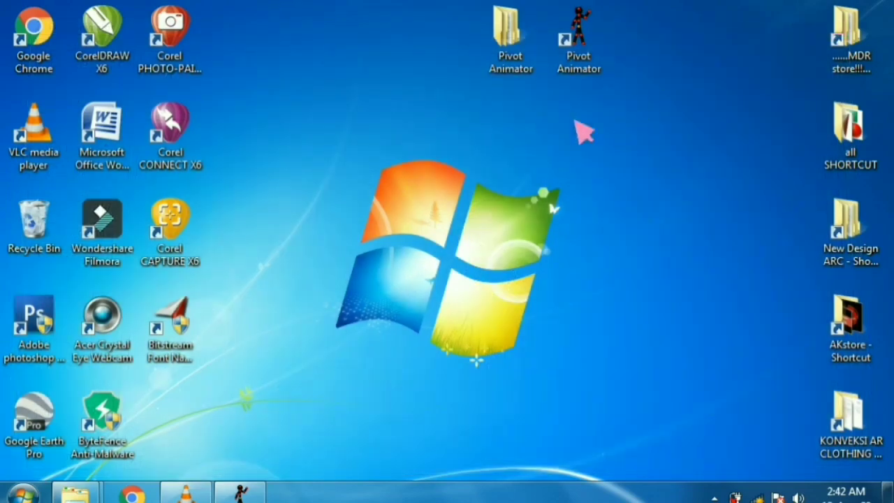
{"action": "double_click", "coordinate": [544, 73]}
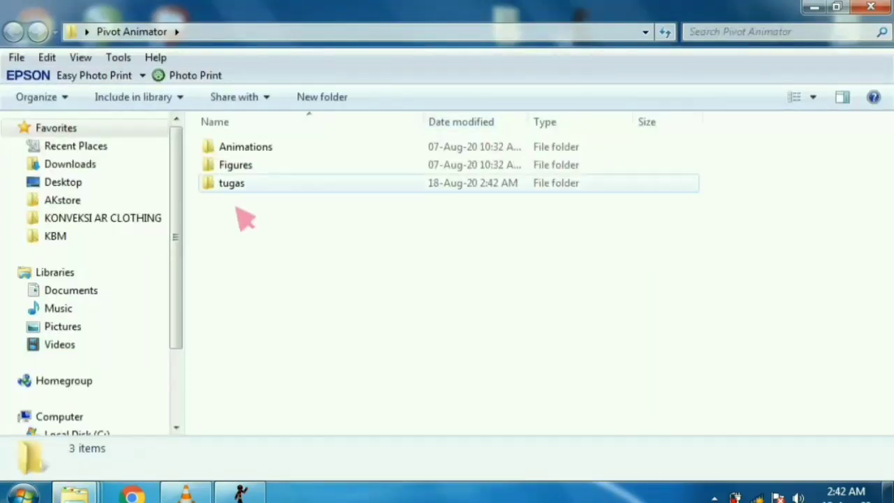
{"action": "double_click", "coordinate": [236, 201]}
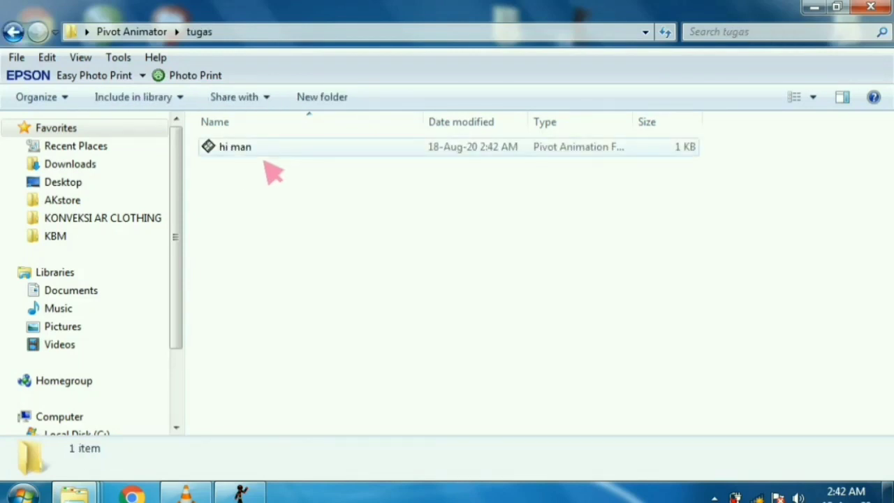
Step: Open the saved "hi man" file, play the animation to check it, and close its window
{"action": "left_click", "coordinate": [266, 157]}
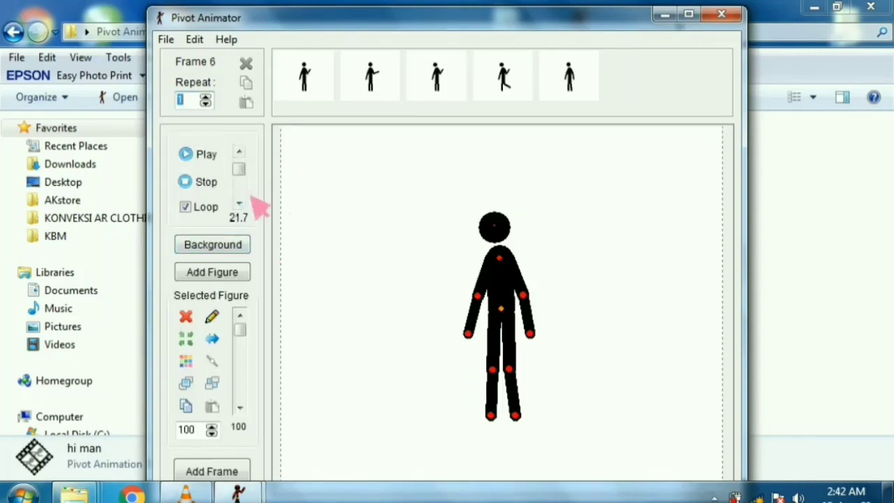
{"action": "left_click", "coordinate": [221, 160]}
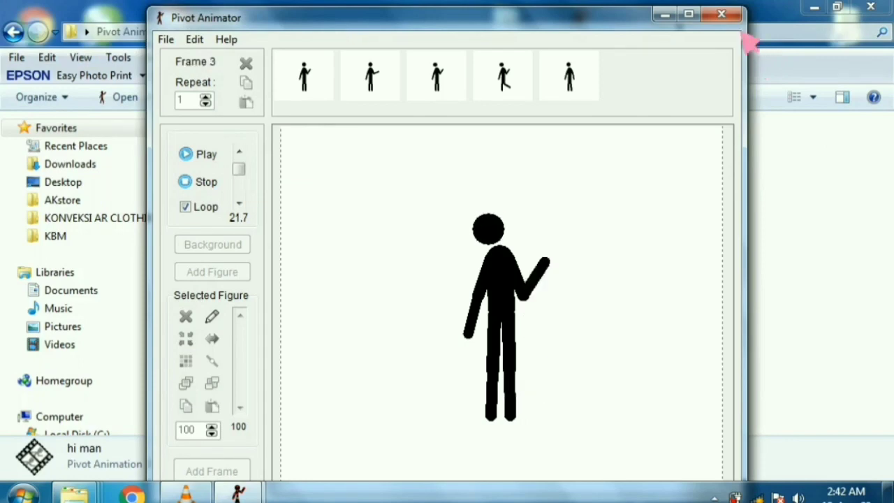
{"action": "left_click", "coordinate": [721, 14]}
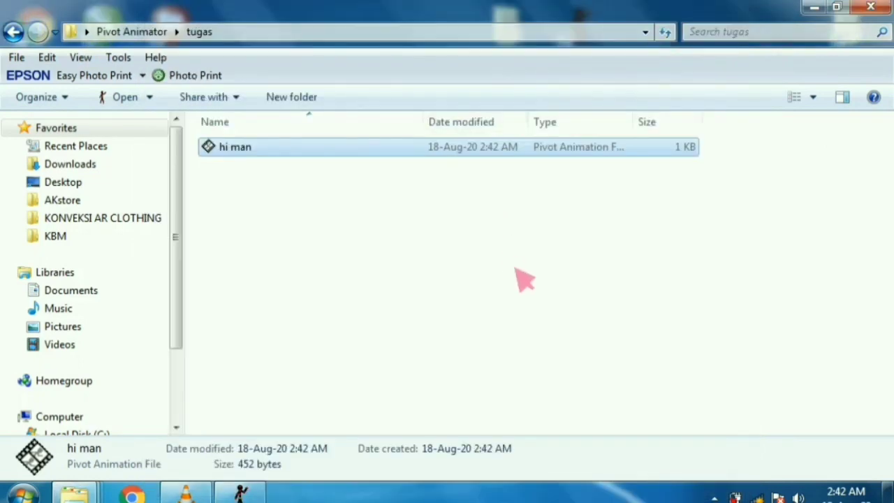